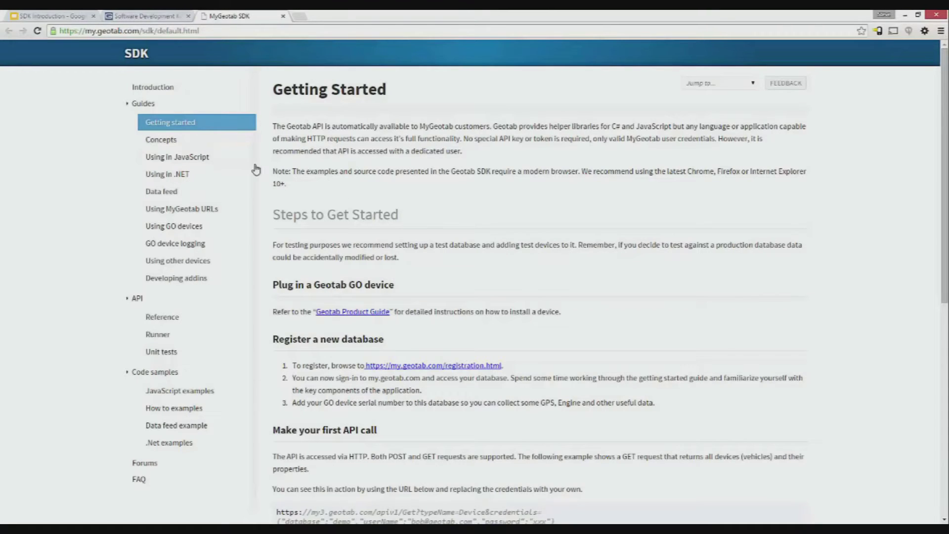
Open the Concepts guide from the Guides section of the sidebar.
{"action": "left_click", "coordinate": [178, 142]}
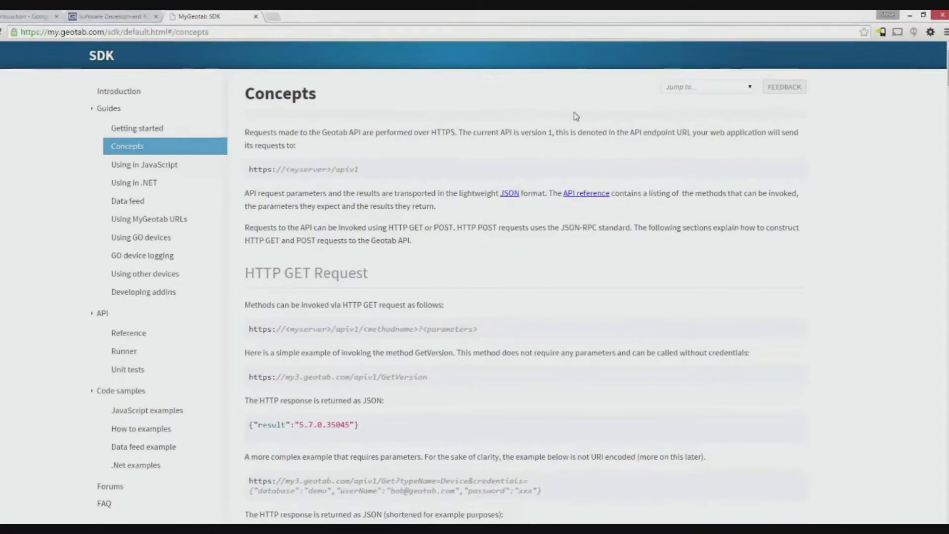
Show the Concepts page's Jump to list of sections, from HTTP GET Request to MultiCall.
{"action": "left_click", "coordinate": [751, 88]}
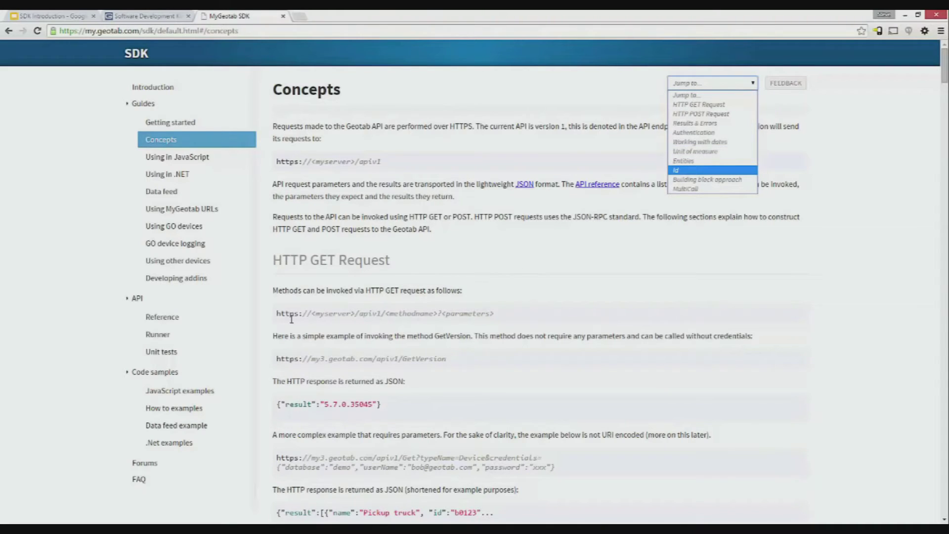
Open the API Reference page and look over its contents.
{"action": "left_click", "coordinate": [156, 322]}
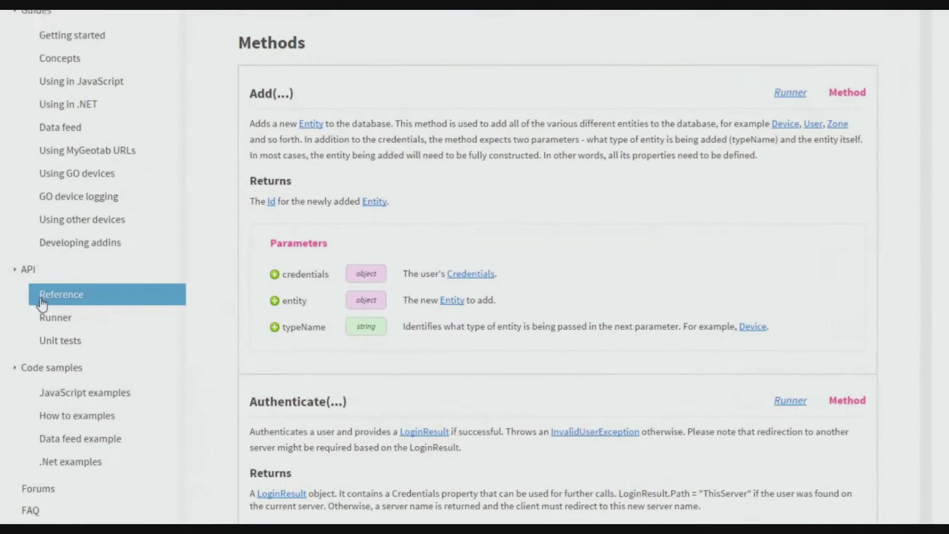
{"action": "scroll", "coordinate": [483, 247], "scroll_direction": "down", "scroll_amount": 6}
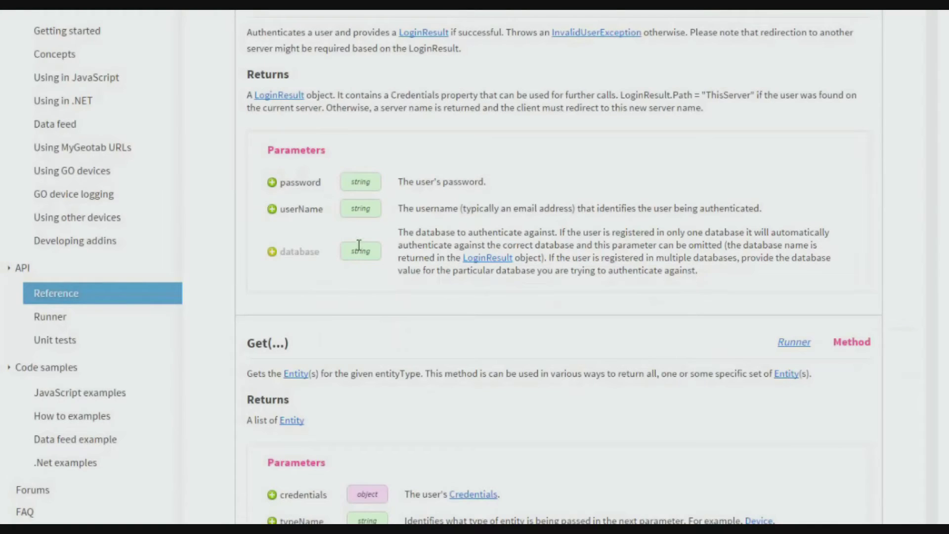
{"action": "scroll", "coordinate": [354, 168], "scroll_direction": "up", "scroll_amount": 4}
{"action": "scroll", "coordinate": [354, 169], "scroll_direction": "up", "scroll_amount": 1}
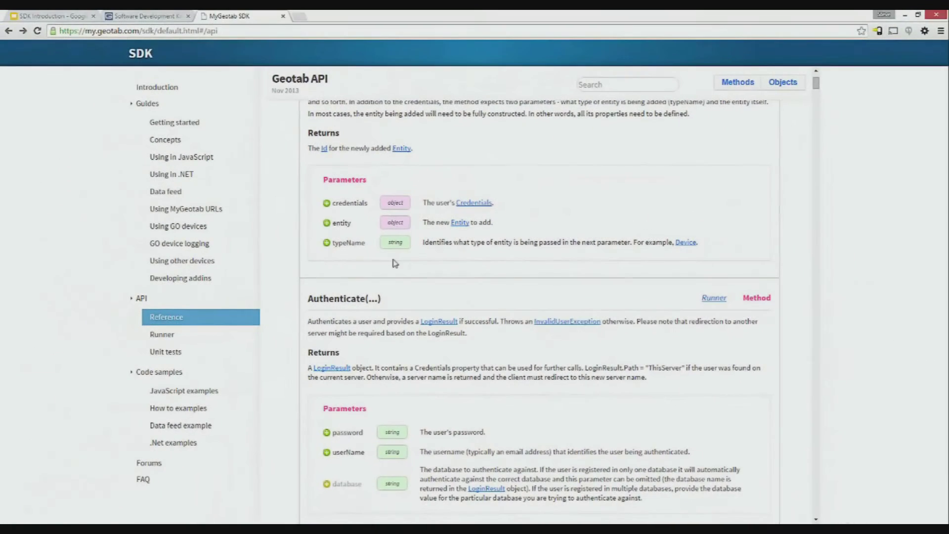
Search the reference for 'Get' to jump to the Get(...) method.
{"action": "left_click", "coordinate": [597, 85]}
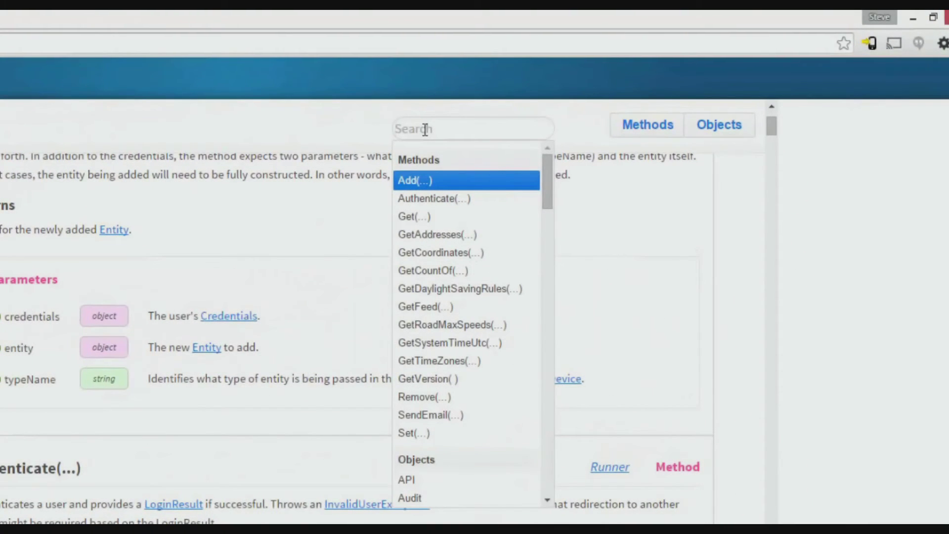
{"action": "type", "text": "Get"}
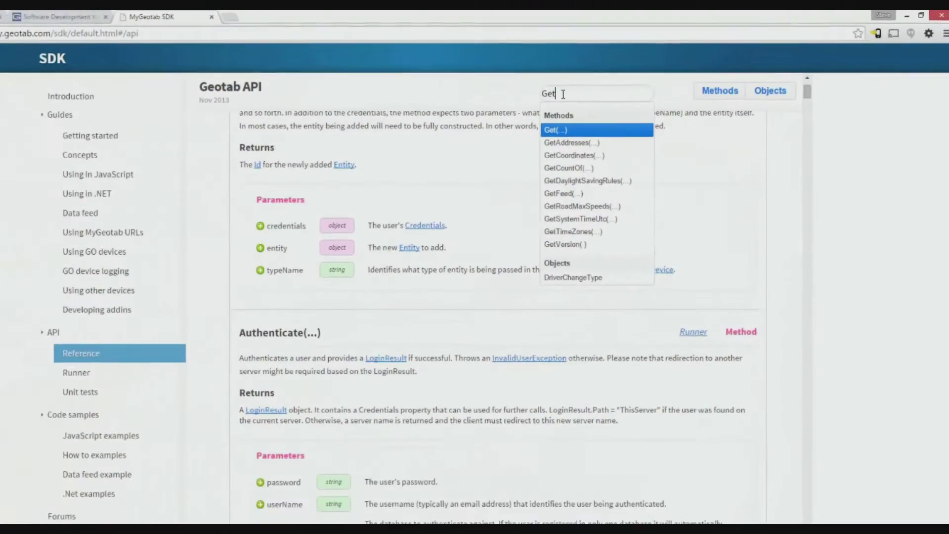
{"action": "key", "text": "Return"}
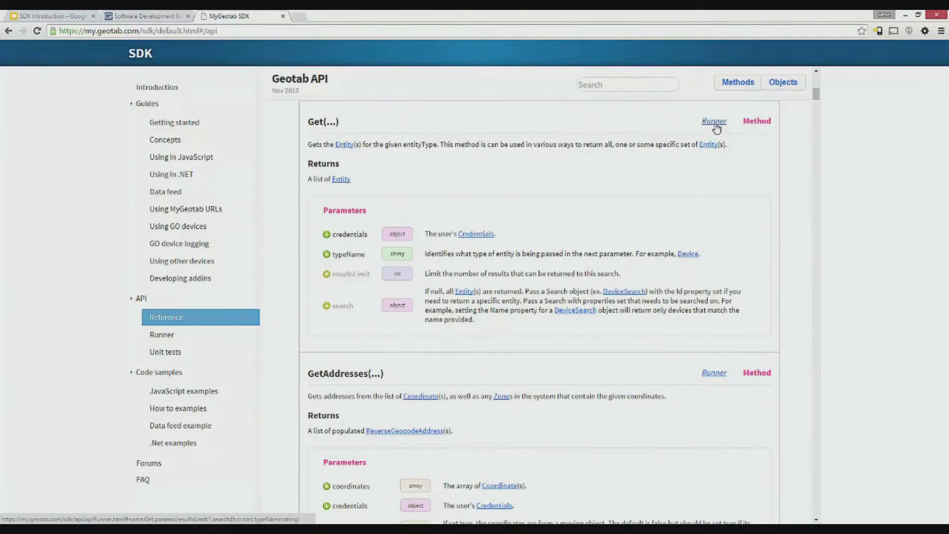
In the Runner, remove the search parameter, set typeName to "Device", and run the Get call.
{"action": "left_click", "coordinate": [715, 122]}
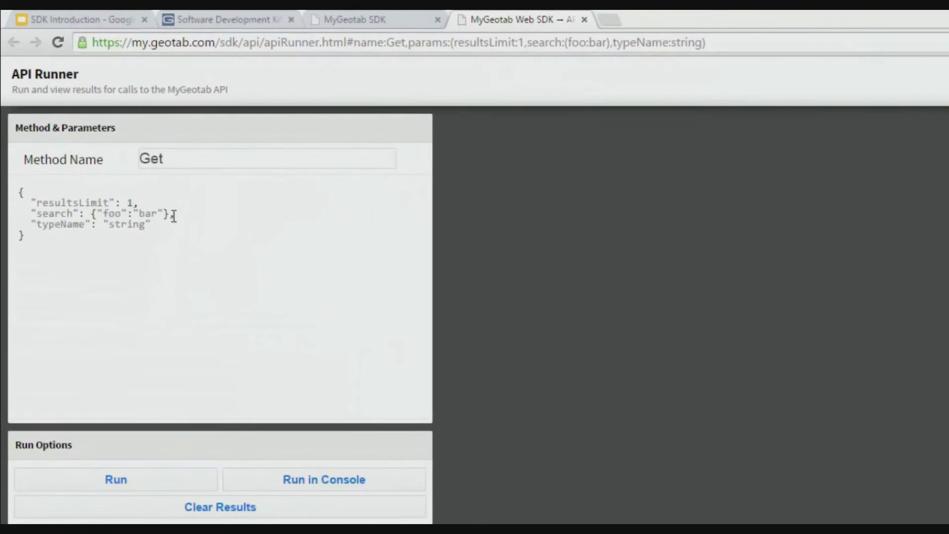
{"action": "left_click_drag", "start_coordinate": [174, 215], "coordinate": [5, 218]}
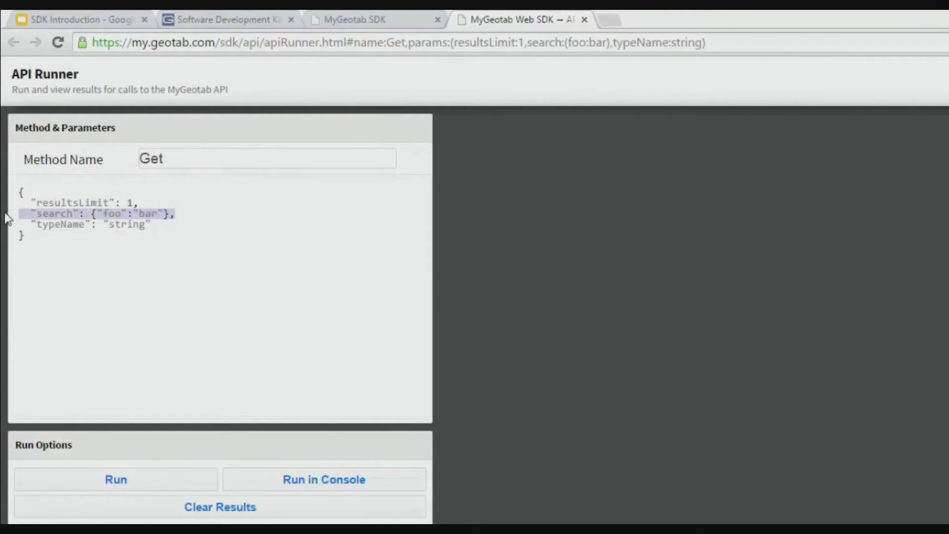
{"action": "key", "text": "BackSpace"}
{"action": "key", "text": "BackSpace"}
{"action": "double_click", "coordinate": [122, 216]}
{"action": "type", "text": "Device"}
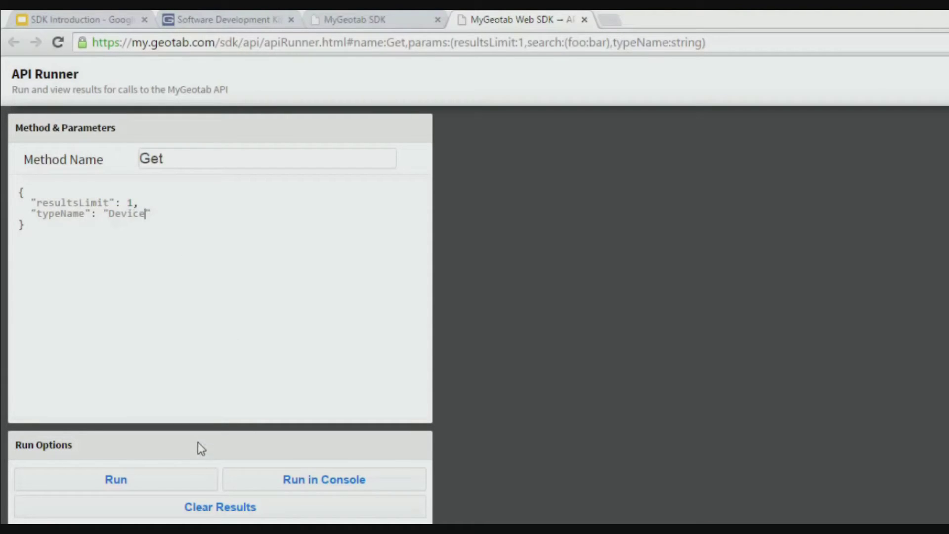
{"action": "left_click", "coordinate": [148, 485]}
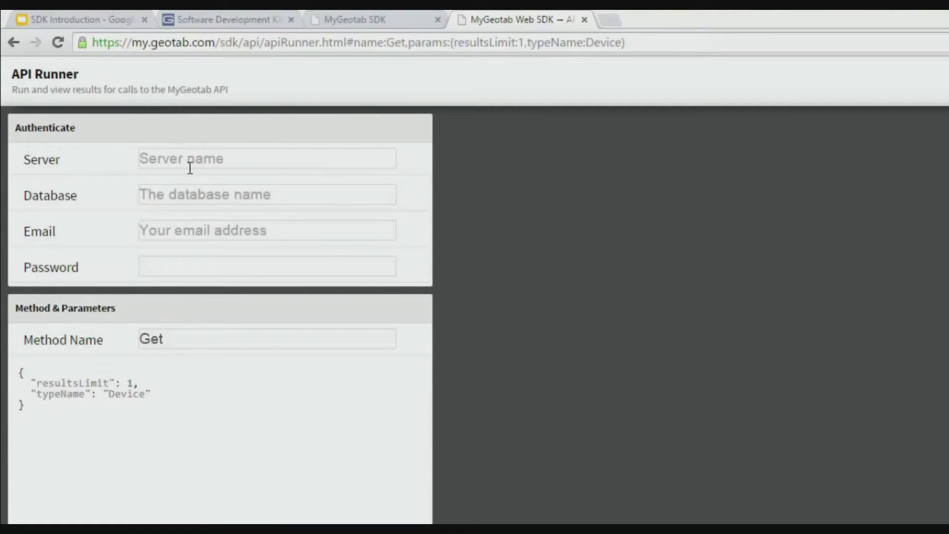
Sign in with server my.geotab.com, database g560, account email and password, and run Get.
{"action": "left_click", "coordinate": [170, 159]}
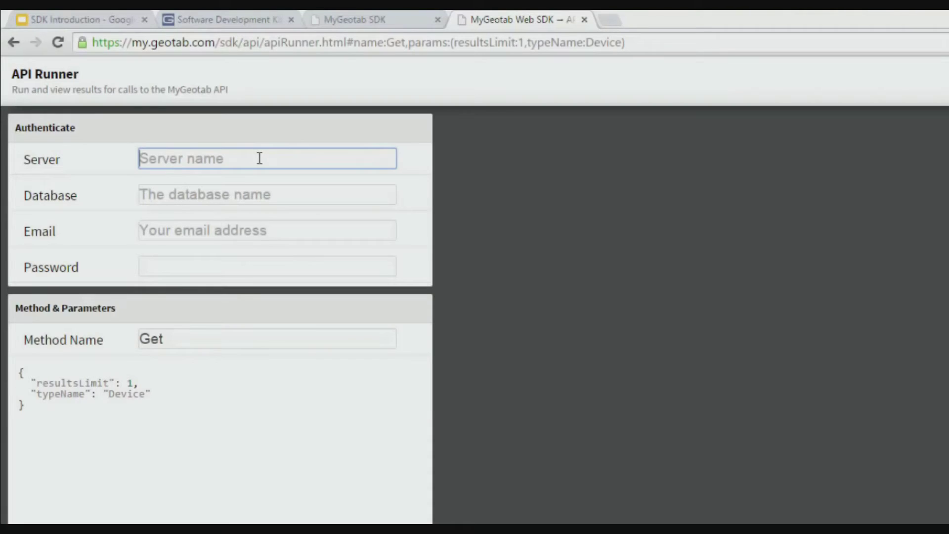
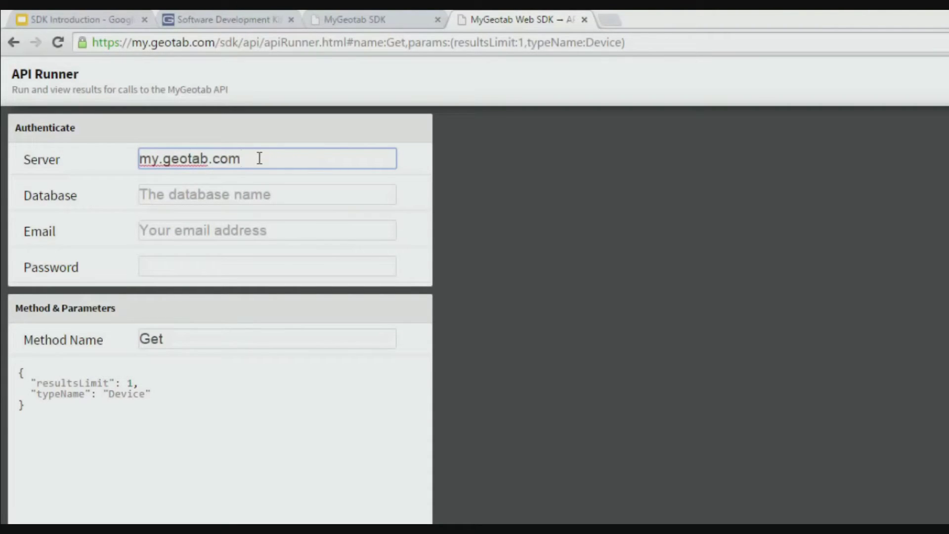
{"action": "key", "text": "Tab"}
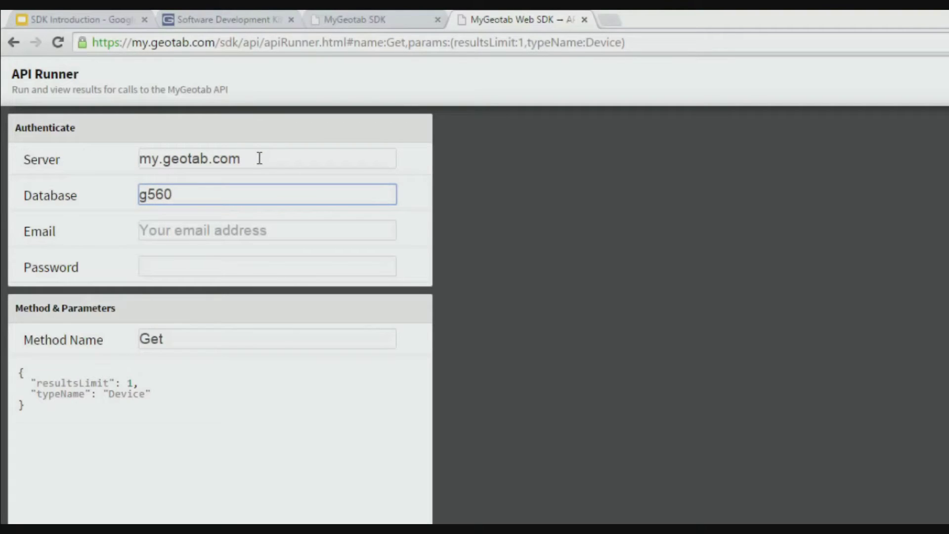
{"action": "key", "text": "Tab"}
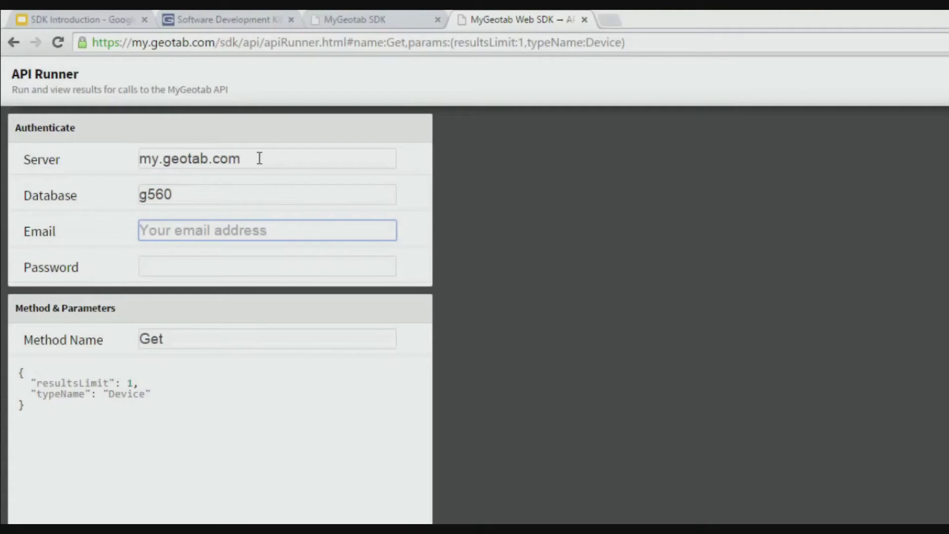
{"action": "key", "text": "Tab"}
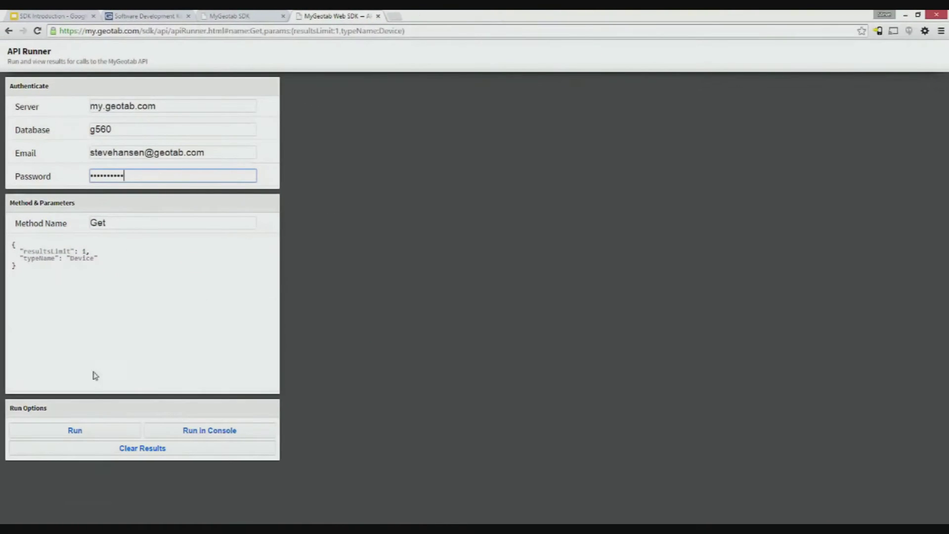
{"action": "left_click", "coordinate": [84, 431]}
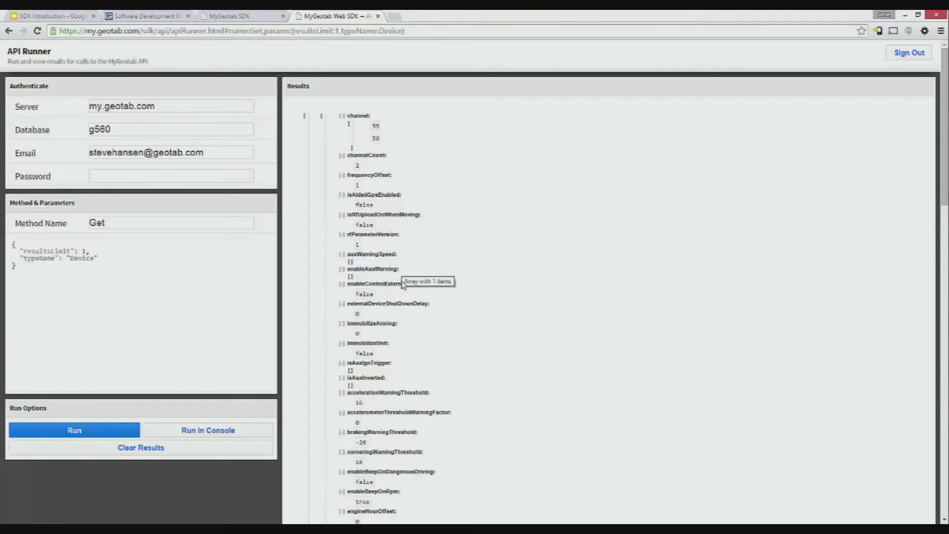
Return to the SDK documentation's Geotab API reference at the Get(...) method.
{"action": "left_click", "coordinate": [237, 17]}
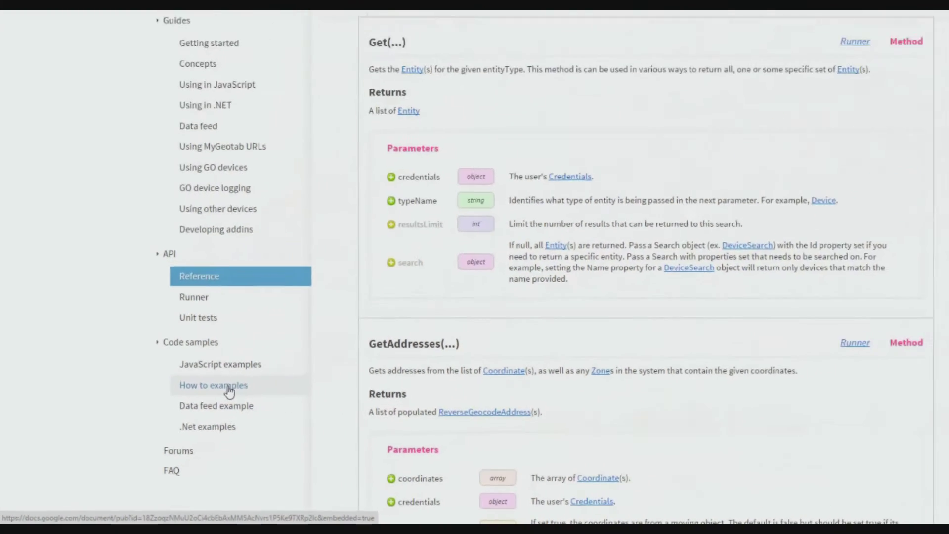
Browse the How to examples page and its snippet list, then open JavaScript examples.
{"action": "left_click", "coordinate": [228, 388]}
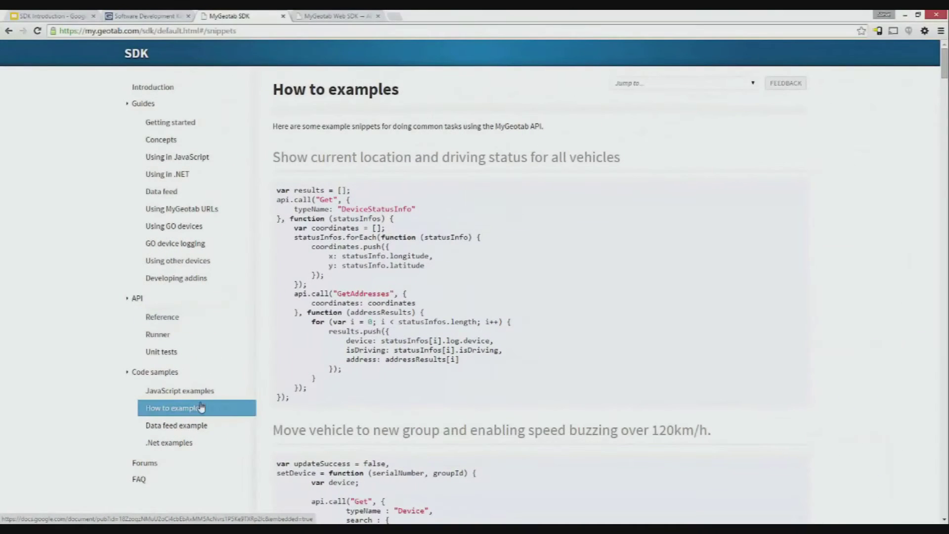
{"action": "scroll", "coordinate": [460, 236], "scroll_direction": "down", "scroll_amount": 1}
{"action": "scroll", "coordinate": [409, 180], "scroll_direction": "up", "scroll_amount": 1}
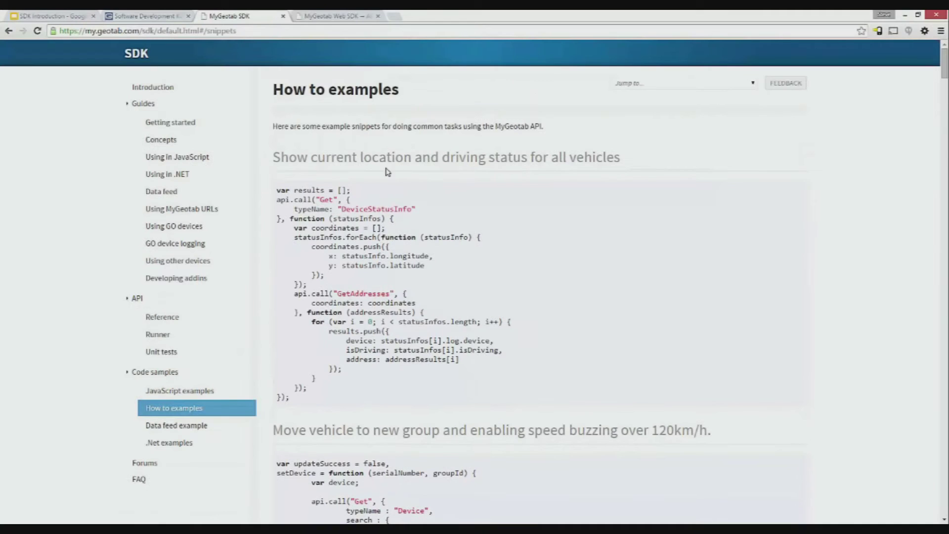
{"action": "left_click_drag", "start_coordinate": [280, 159], "coordinate": [621, 149]}
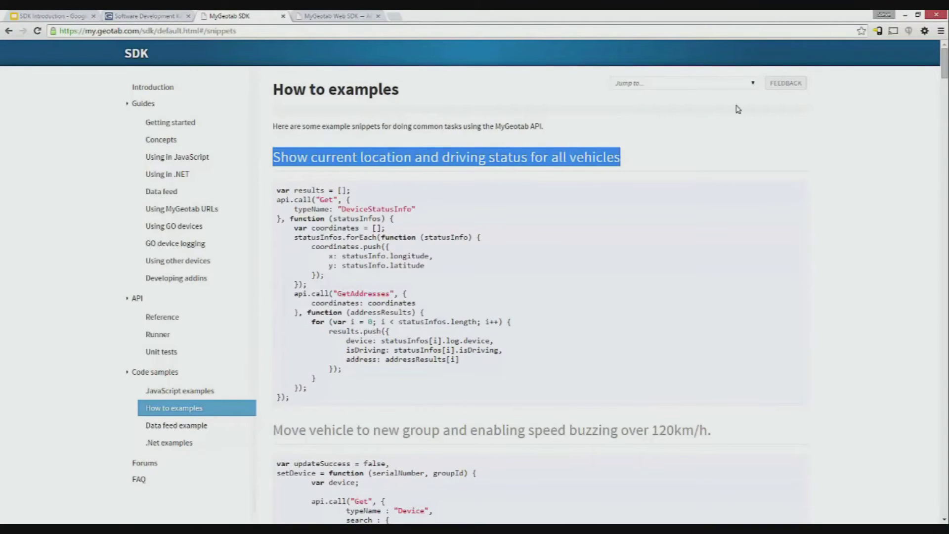
{"action": "left_click", "coordinate": [755, 83]}
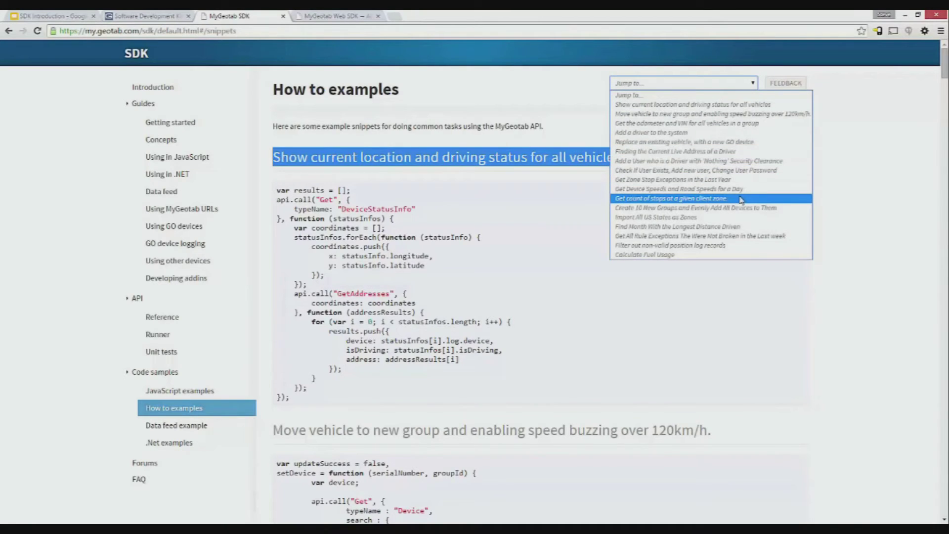
{"action": "left_click", "coordinate": [186, 392]}
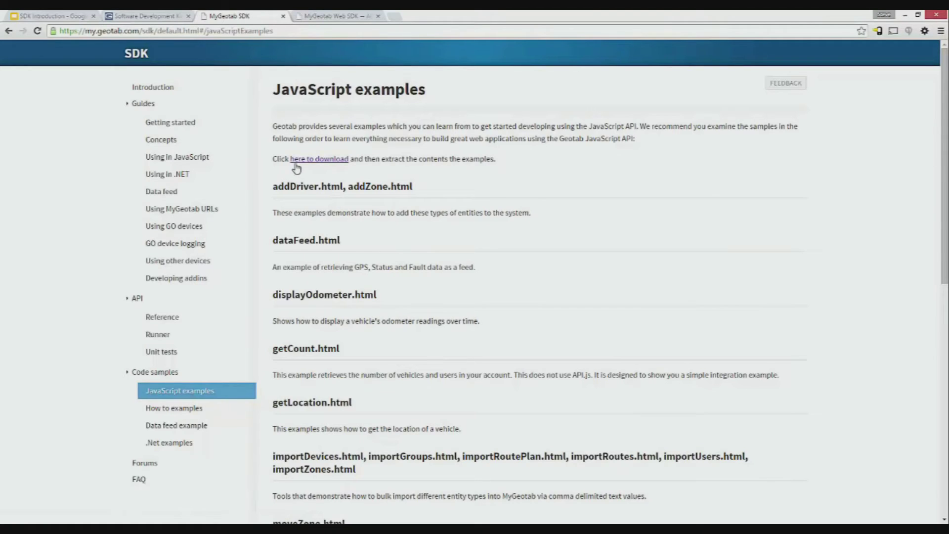
Download and open javascript (2).zip, and create a new folder on the desktop.
{"action": "left_click", "coordinate": [319, 160]}
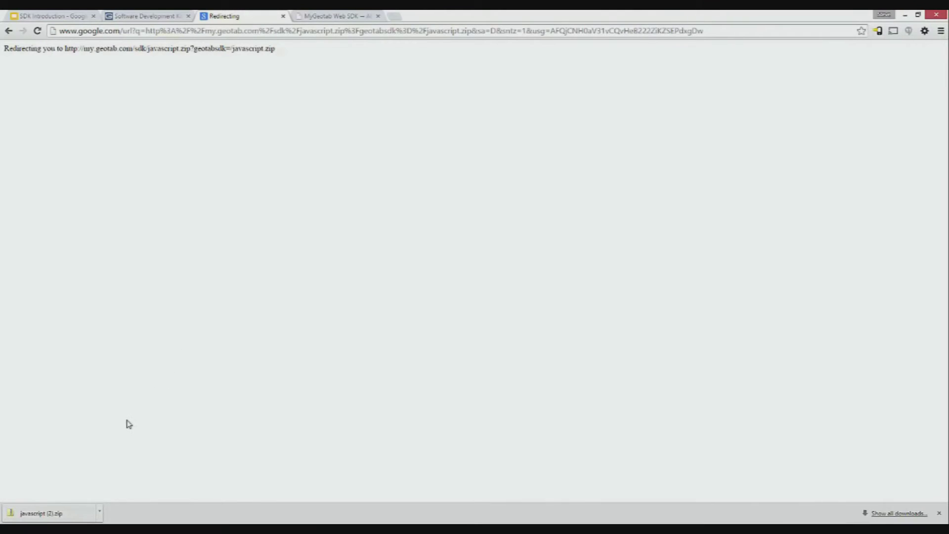
{"action": "left_click", "coordinate": [78, 518]}
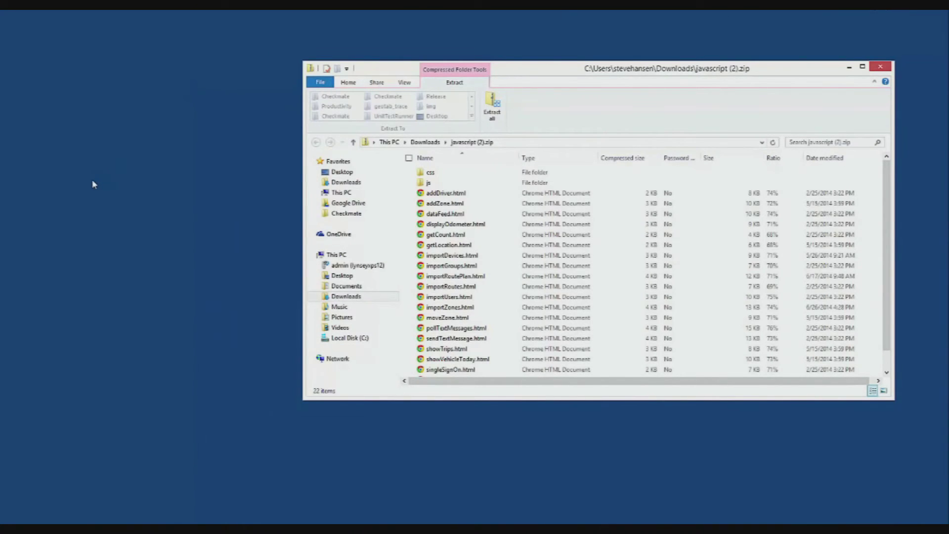
{"action": "right_click", "coordinate": [93, 183]}
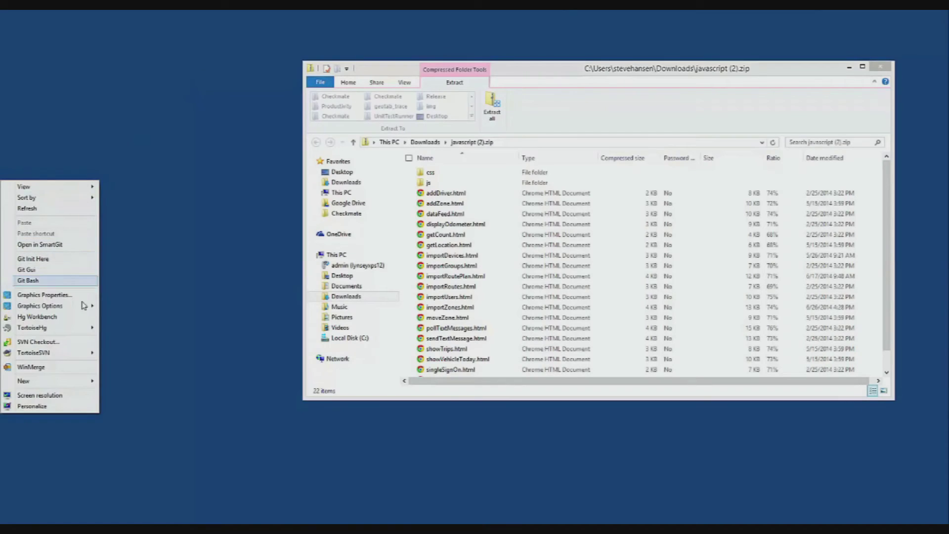
{"action": "mouse_move", "coordinate": [84, 381]}
{"action": "left_click", "coordinate": [125, 383]}
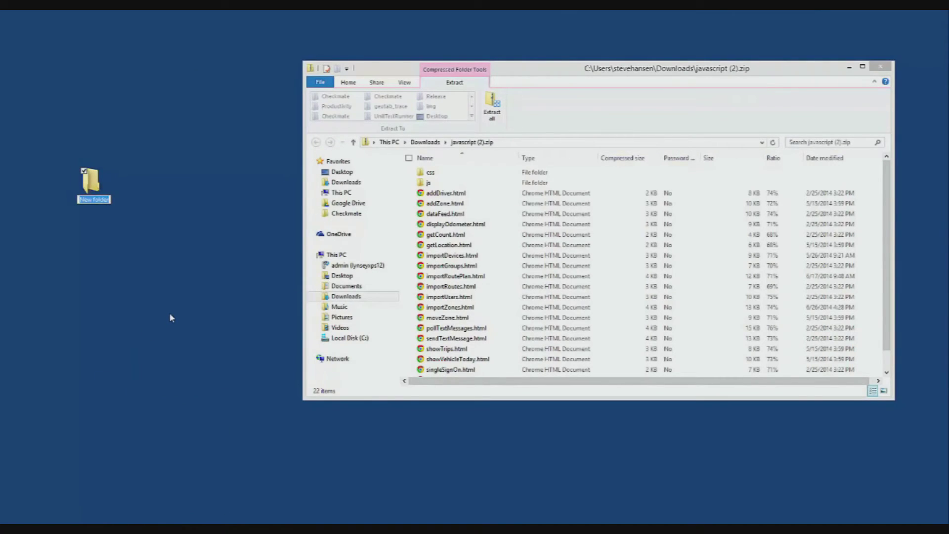
Name the new folder js_examples and copy all 22 zip items into it.
{"action": "type", "text": "js_examples"}
{"action": "key", "text": "Return"}
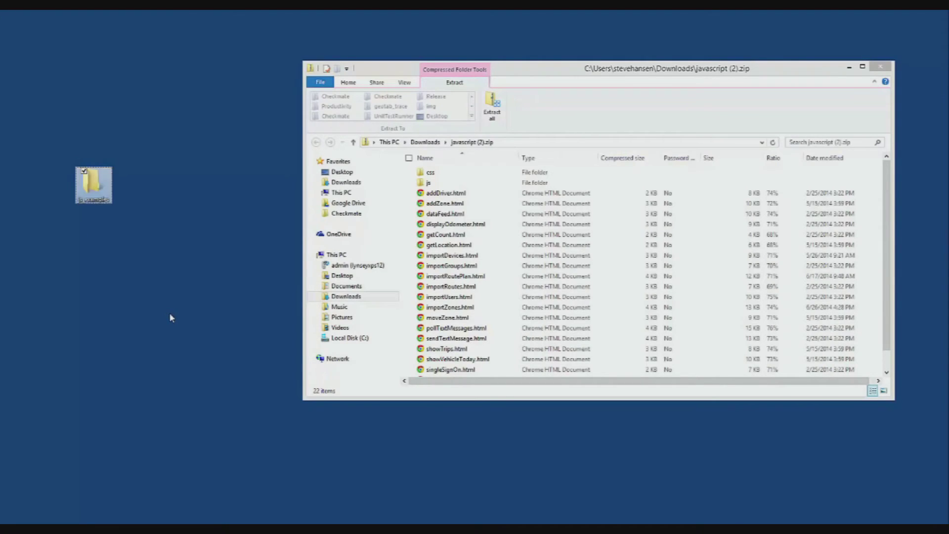
{"action": "left_click", "coordinate": [491, 250]}
{"action": "key", "text": "ctrl+a"}
{"action": "left_click_drag", "start_coordinate": [492, 252], "coordinate": [91, 192]}
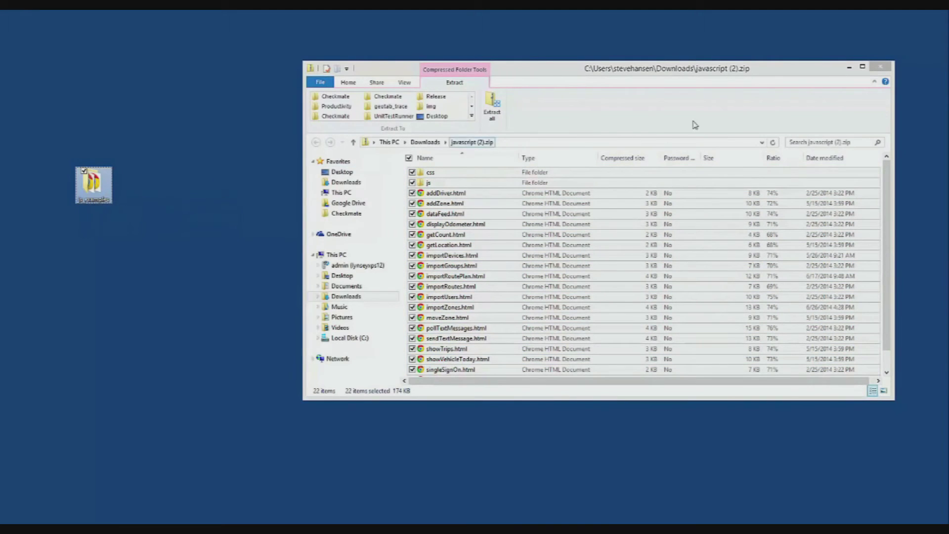
{"action": "left_click", "coordinate": [882, 68]}
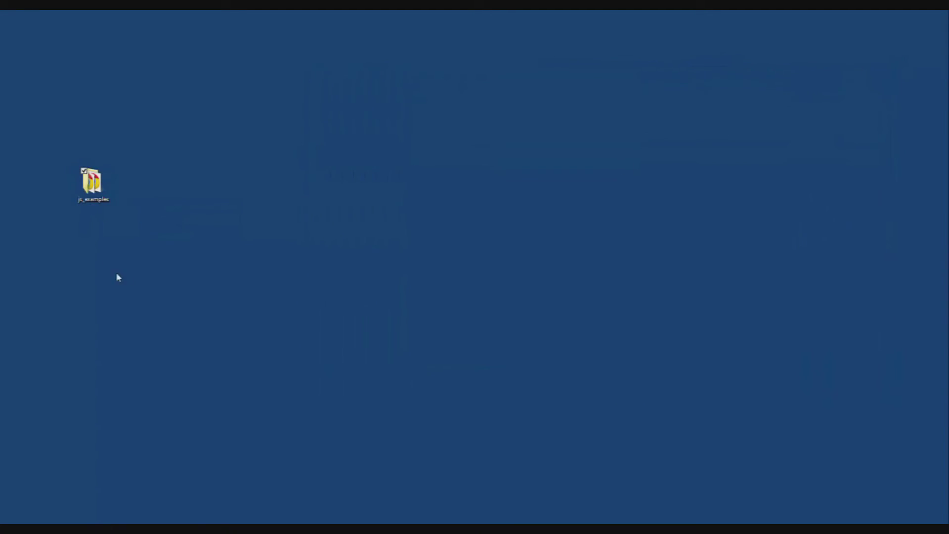
Open the js_examples folder and launch importDevices.html in the browser.
{"action": "left_click", "coordinate": [97, 193]}
{"action": "double_click", "coordinate": [97, 193]}
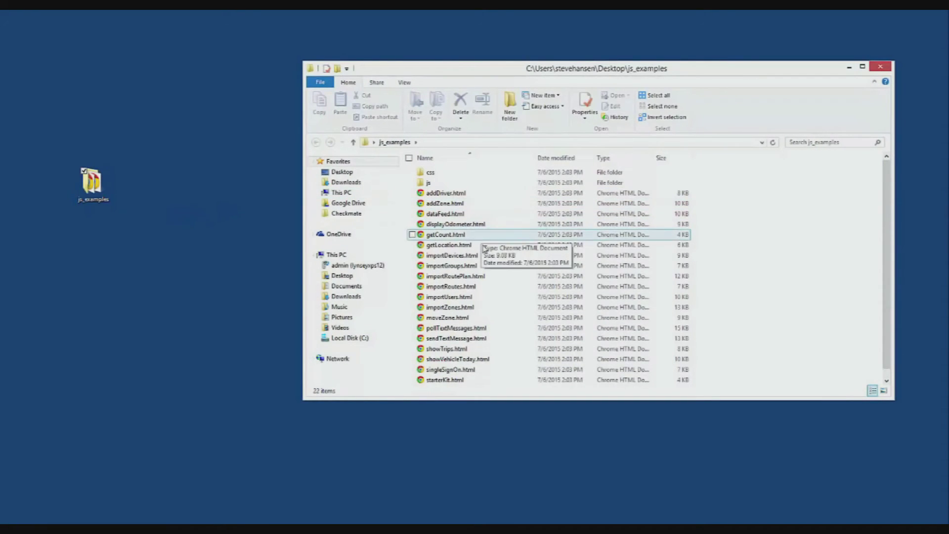
{"action": "double_click", "coordinate": [465, 258]}
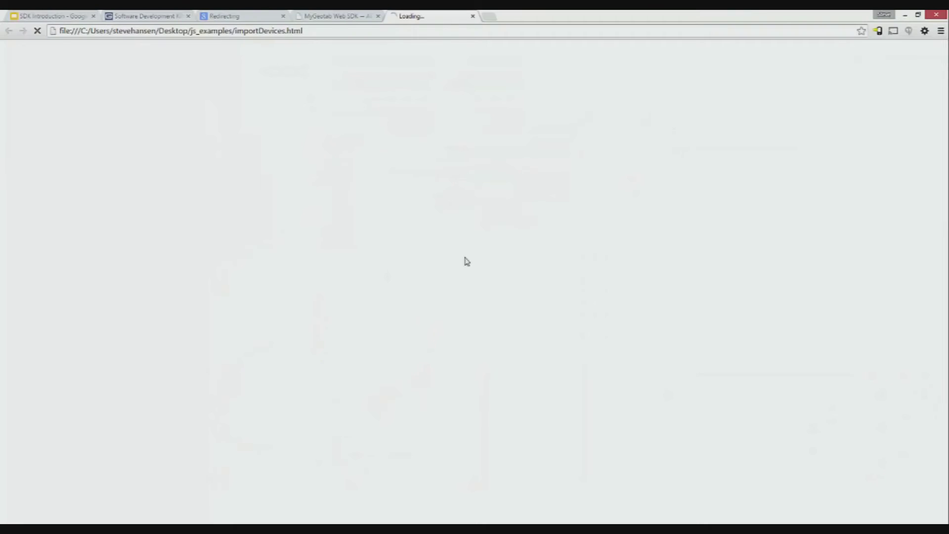
Sign in to the Import devices example on my.geotab.com, database sh_import_devices, with account credentials.
{"action": "left_click", "coordinate": [319, 185]}
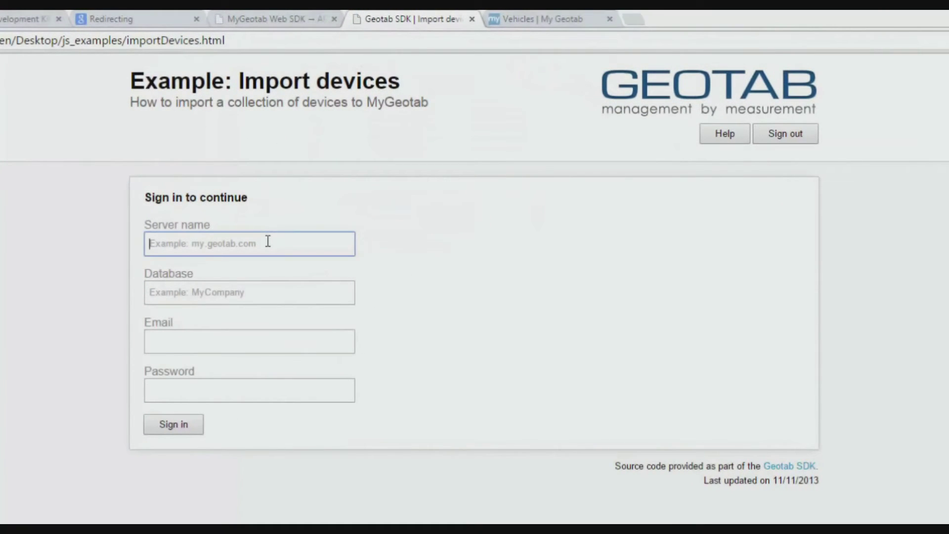
{"action": "type", "text": "my.geotab.com"}
{"action": "key", "text": "Tab"}
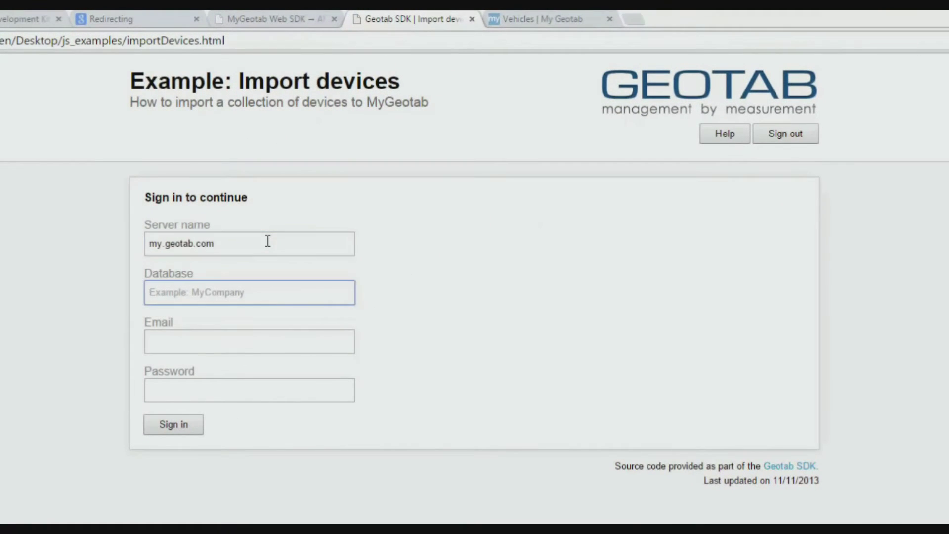
{"action": "type", "text": "sh_import_devices"}
{"action": "left_click", "coordinate": [250, 343]}
{"action": "key", "text": "Tab"}
{"action": "type", "text": "••••••••••"}
{"action": "left_click_drag", "start_coordinate": [150, 292], "coordinate": [230, 290]}
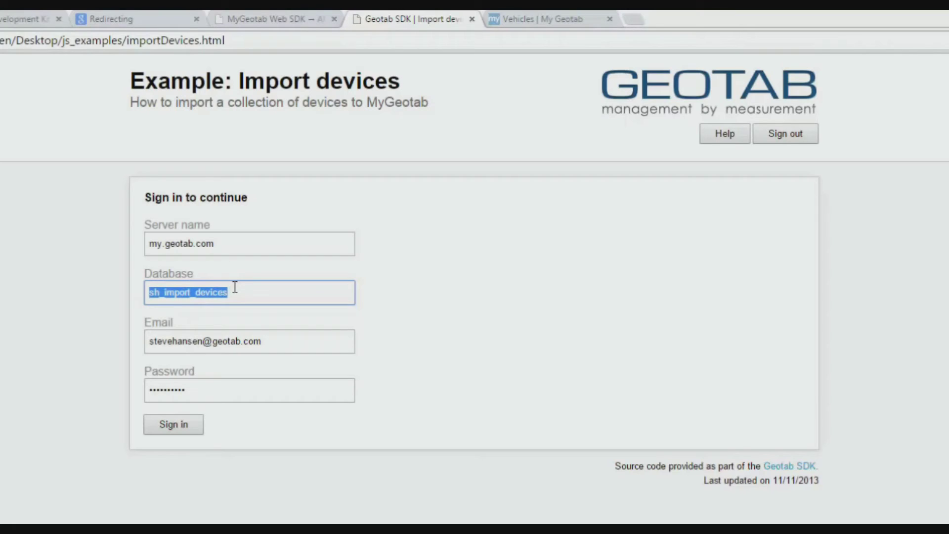
{"action": "left_click", "coordinate": [174, 425]}
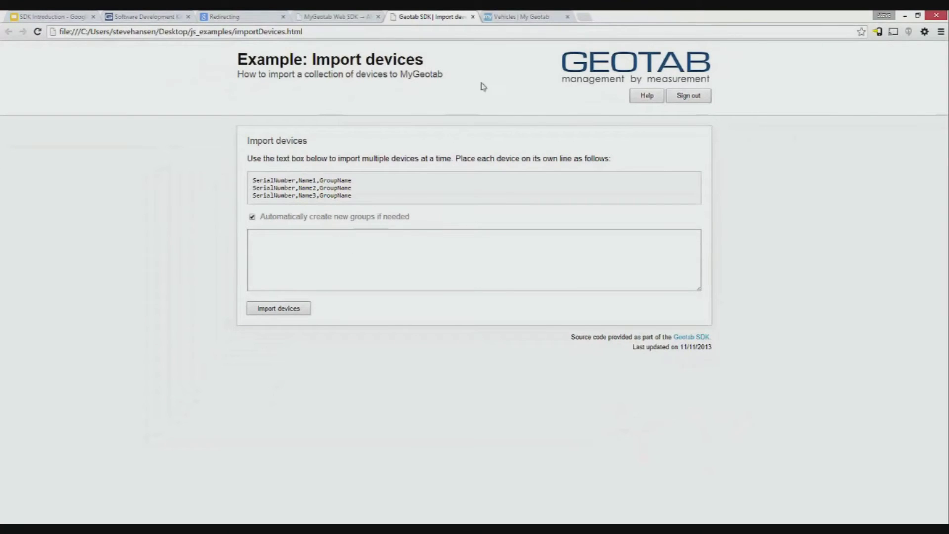
{"action": "left_click", "coordinate": [516, 18]}
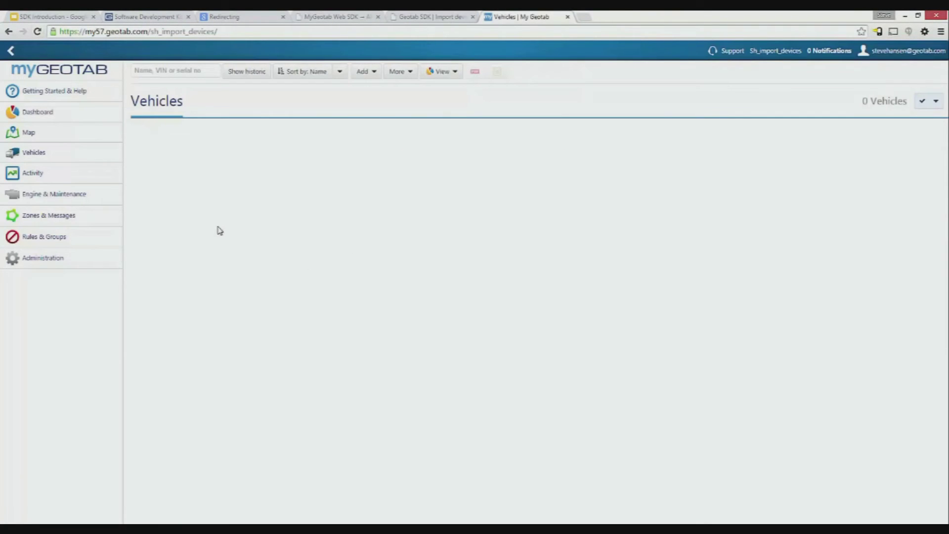
Return to the Geotab SDK Import devices example page after confirming 0 vehicles.
{"action": "left_click", "coordinate": [422, 19]}
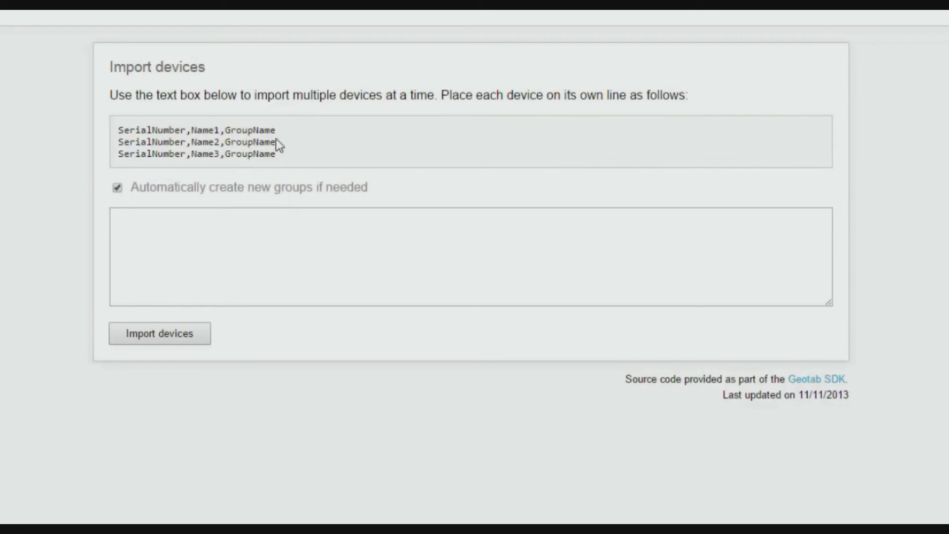
Import one device with serial G6CC00000BC1, a device name, and group Canada.
{"action": "left_click_drag", "start_coordinate": [123, 142], "coordinate": [277, 143]}
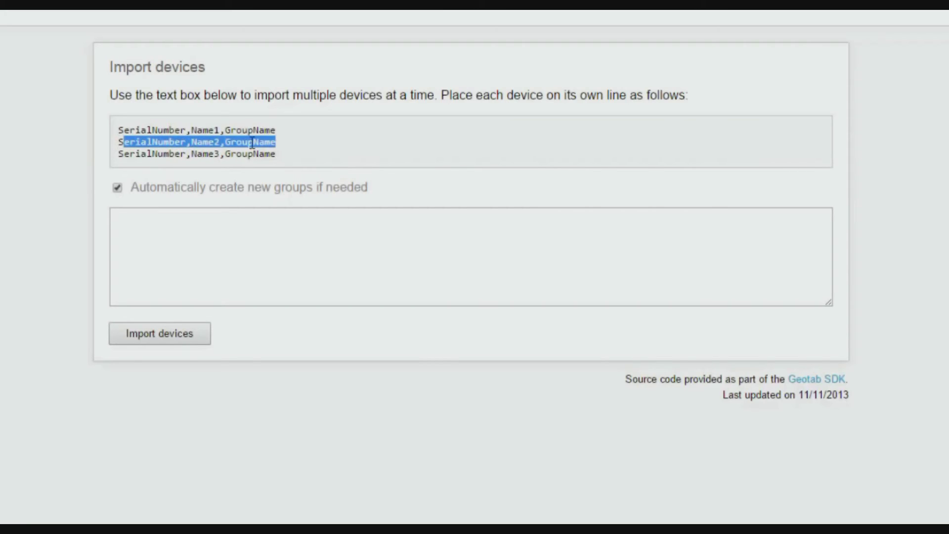
{"action": "left_click_drag", "start_coordinate": [118, 154], "coordinate": [218, 229]}
{"action": "left_click", "coordinate": [191, 244]}
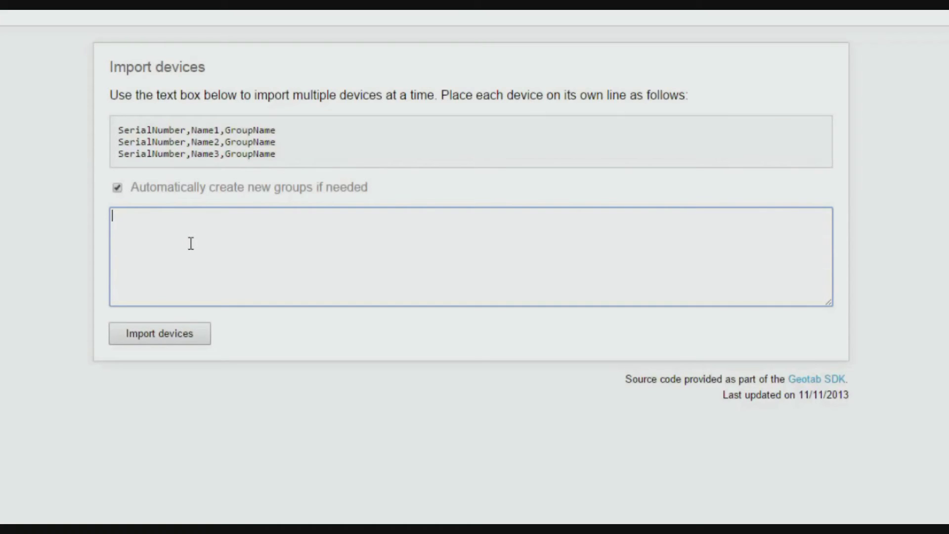
{"action": "type", "text": "G6CC00000B"}
{"action": "type", "text": "C1."}
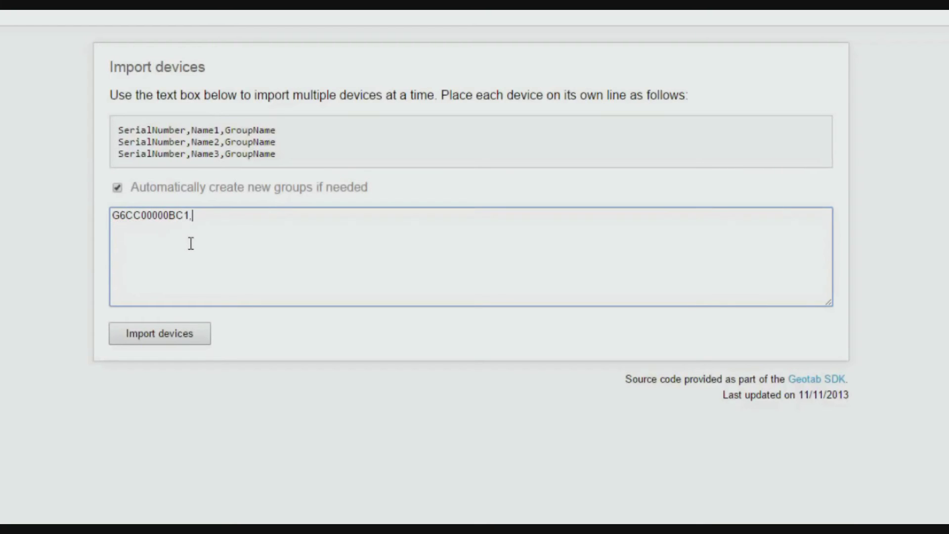
{"action": "type", "text": "Steve Device,Canada"}
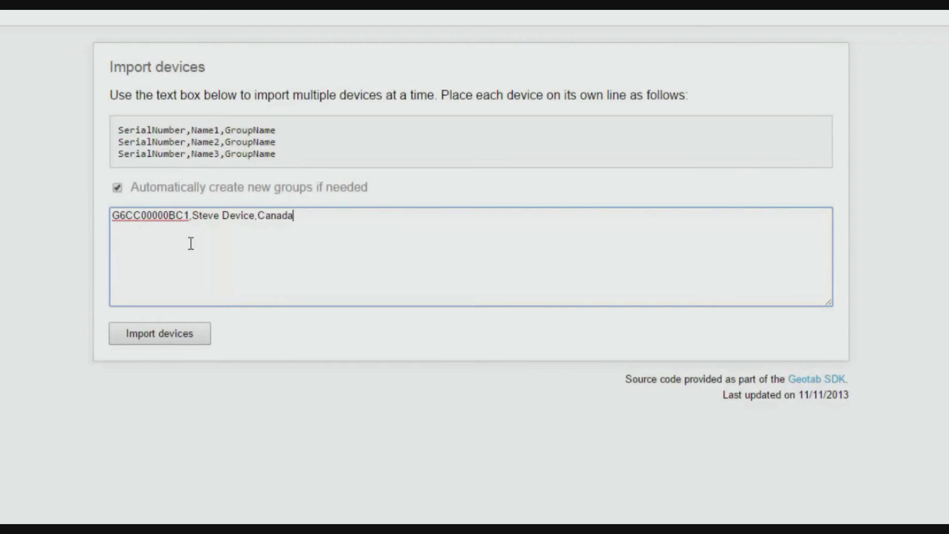
{"action": "left_click", "coordinate": [170, 337]}
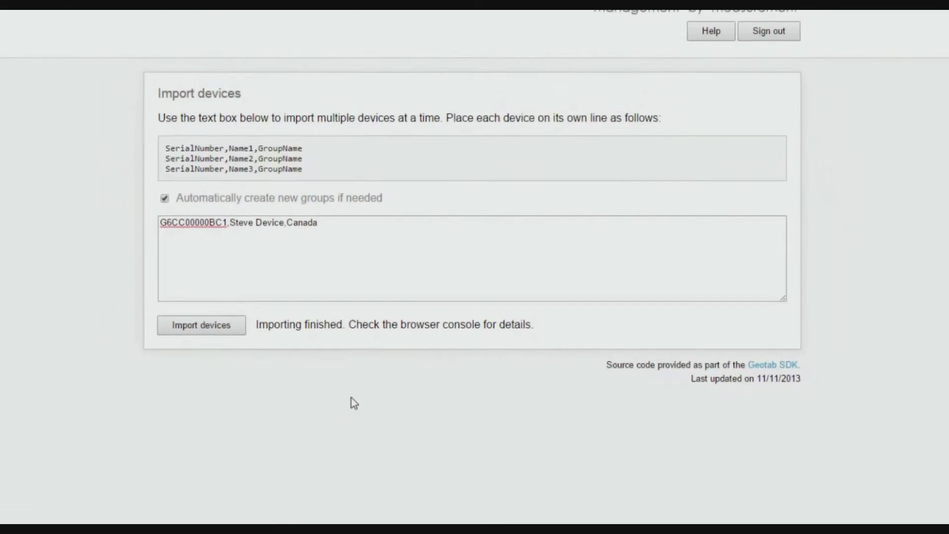
Open the browser console to see the device logged as successfully imported with id b4.
{"action": "key", "text": "ctrl+shift+j"}
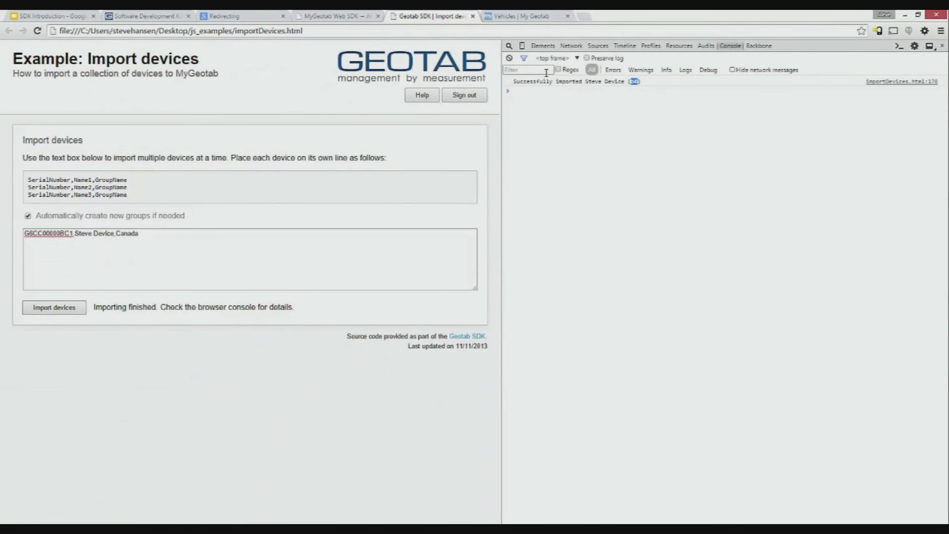
Reload Vehicles, confirm the imported device is in group Canada, then return to the SDK examples.
{"action": "left_click", "coordinate": [533, 17]}
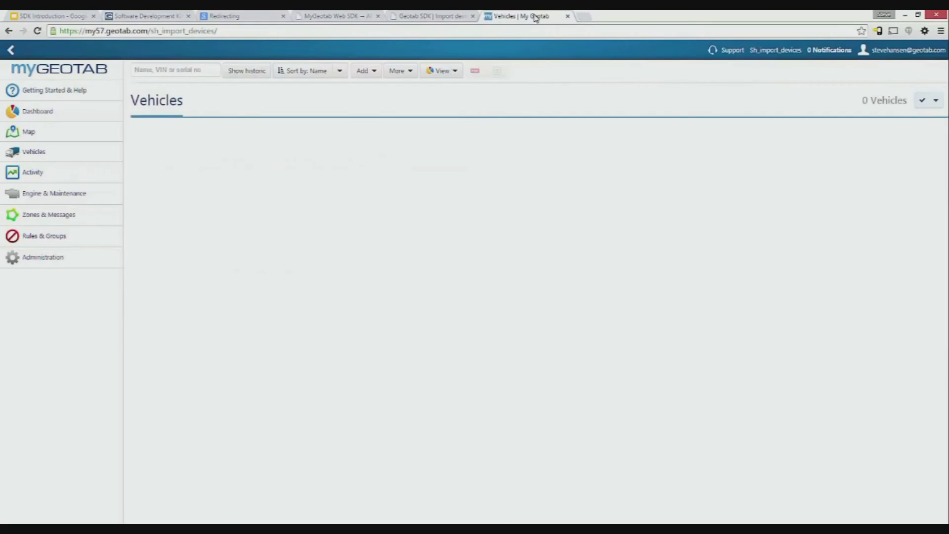
{"action": "left_click", "coordinate": [36, 32]}
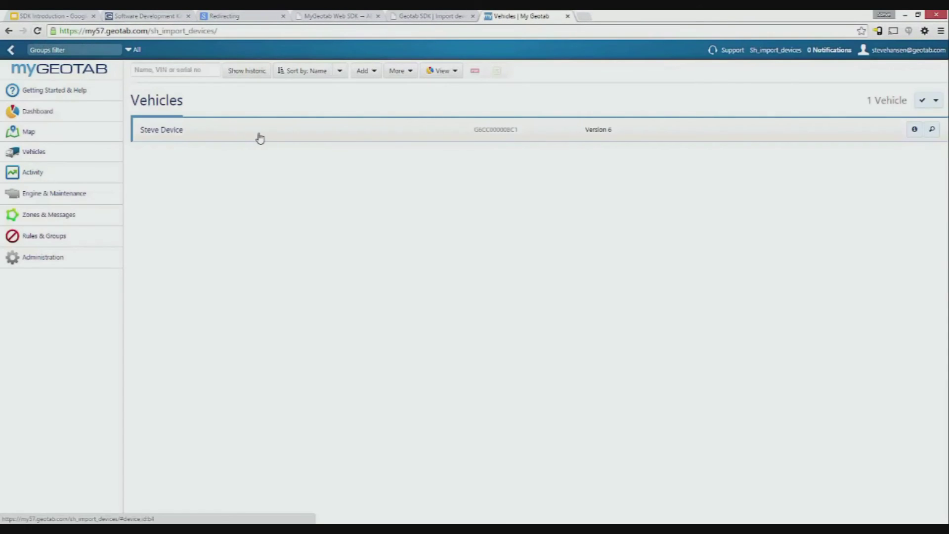
{"action": "mouse_move", "coordinate": [260, 138]}
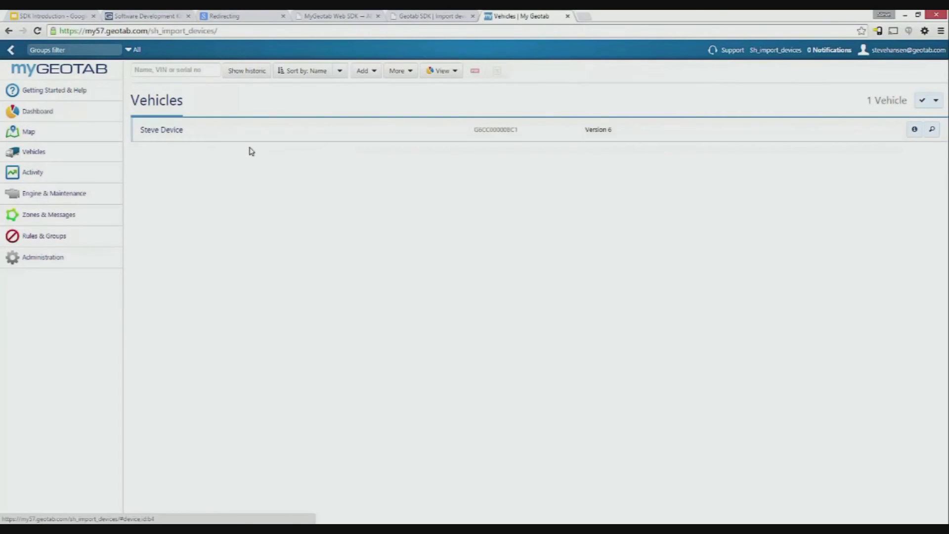
{"action": "left_click", "coordinate": [243, 135]}
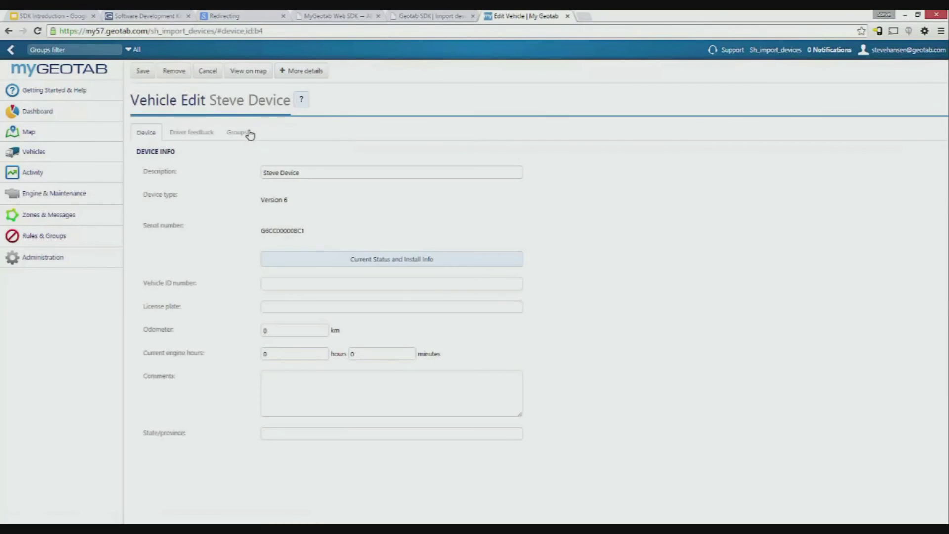
{"action": "left_click", "coordinate": [245, 135]}
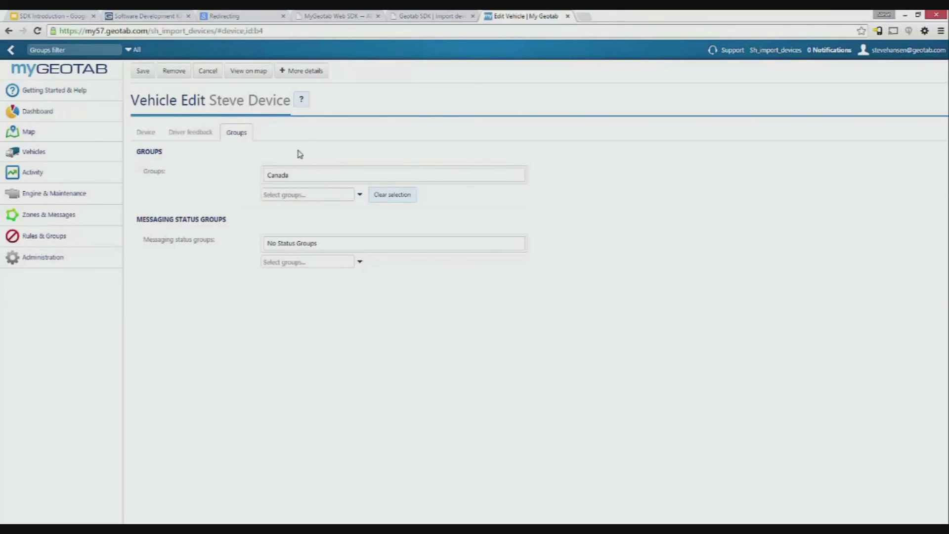
{"action": "left_click", "coordinate": [250, 16]}
{"action": "left_click", "coordinate": [8, 31]}
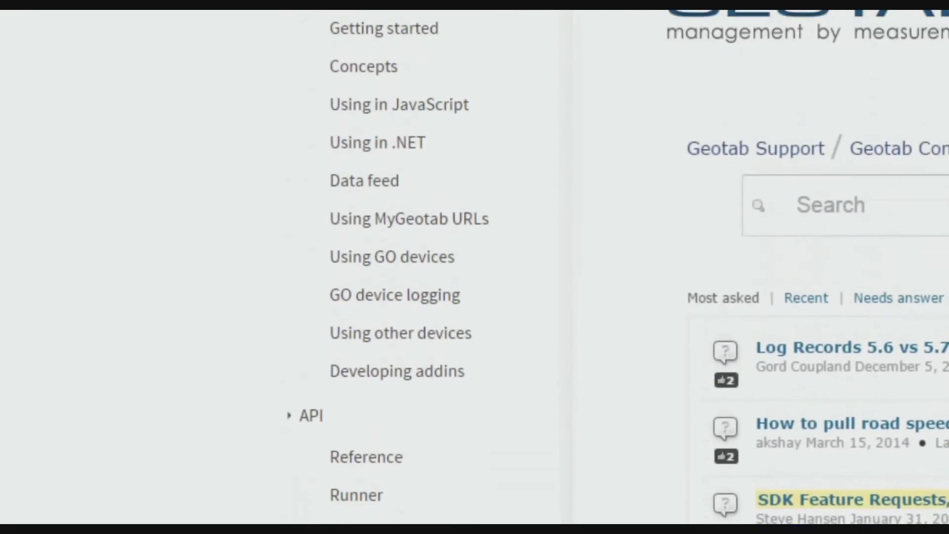
Open the Developer Forum from geotab.com's Support page in a new tab.
{"action": "key", "text": "ctrl+t"}
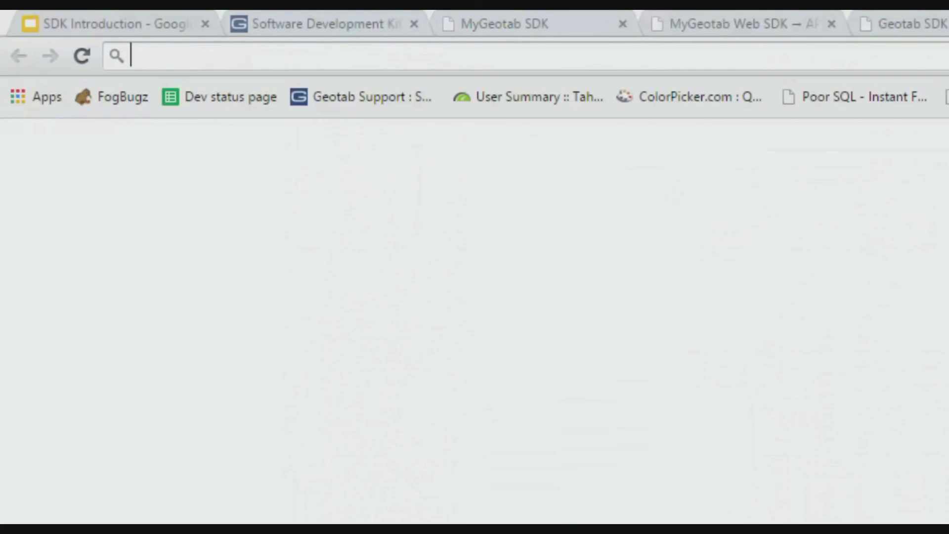
{"action": "type", "text": "geotab"}
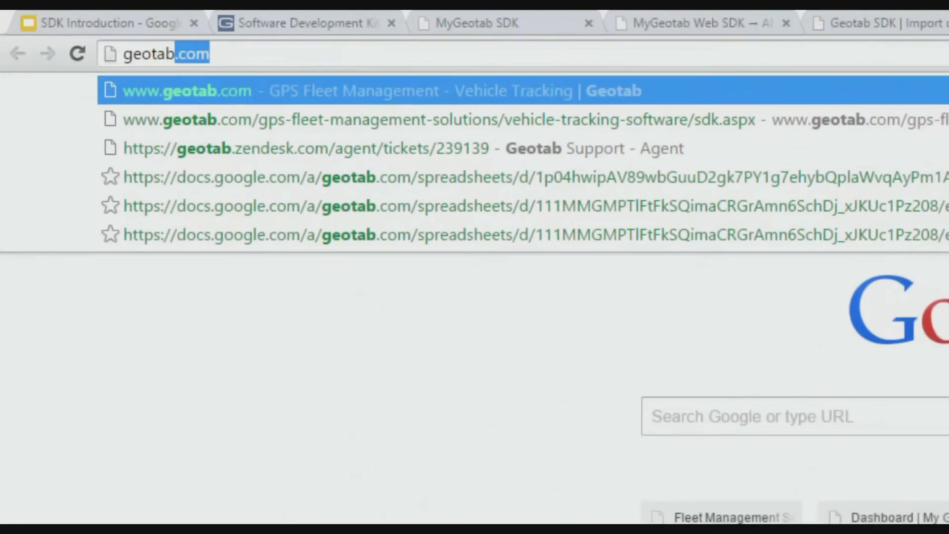
{"action": "key", "text": "Return"}
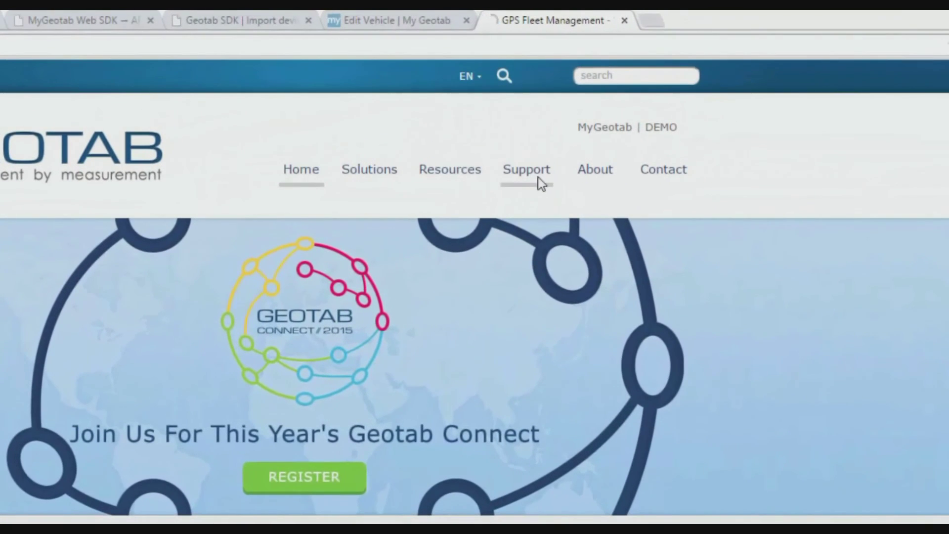
{"action": "left_click", "coordinate": [539, 178]}
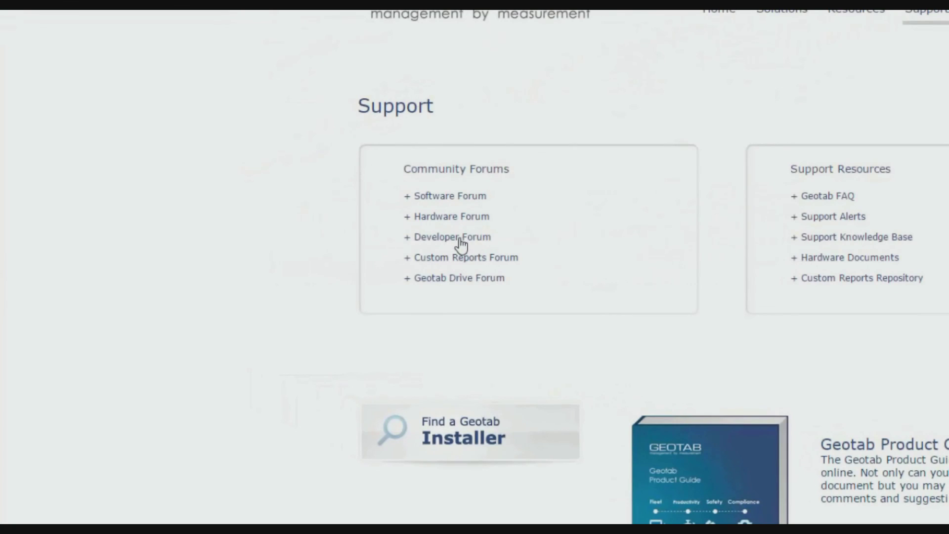
{"action": "left_click", "coordinate": [461, 243]}
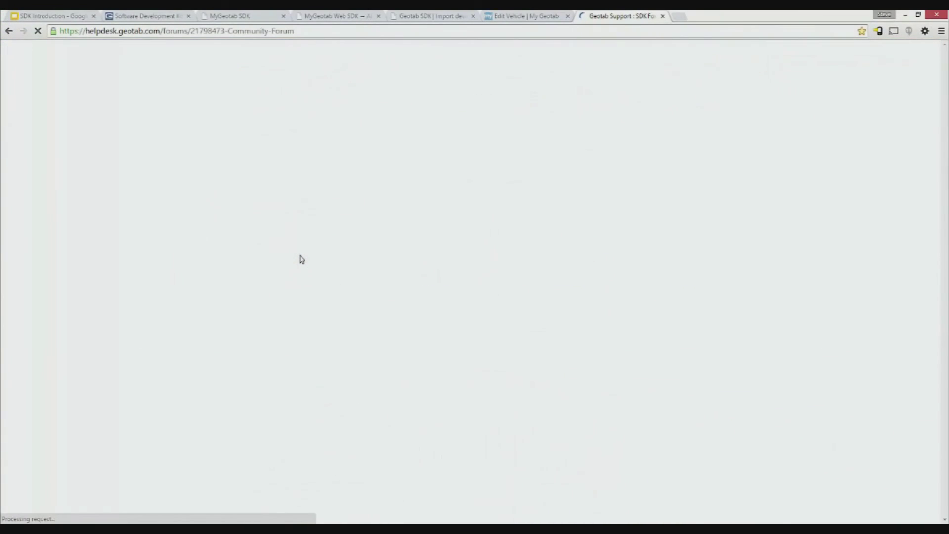